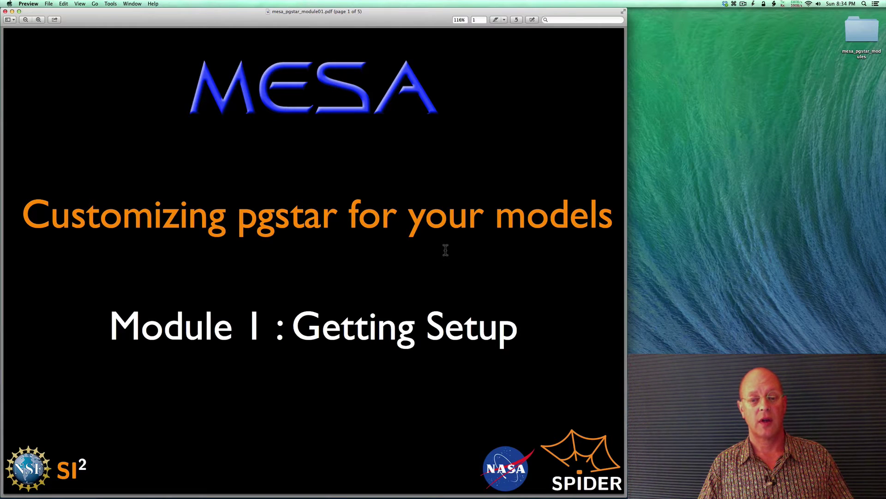
Step: Page the slides to the work-directory download task, then switch to the MESA website in Safari
key(Down)
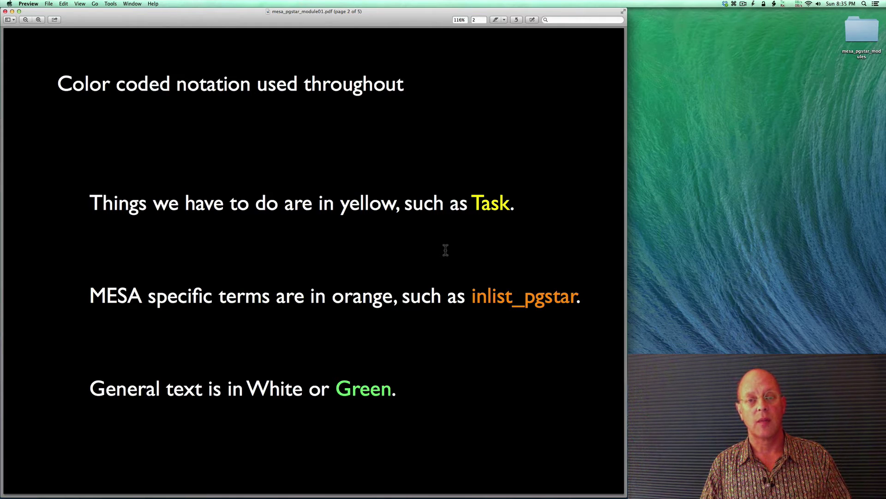
key(Down)
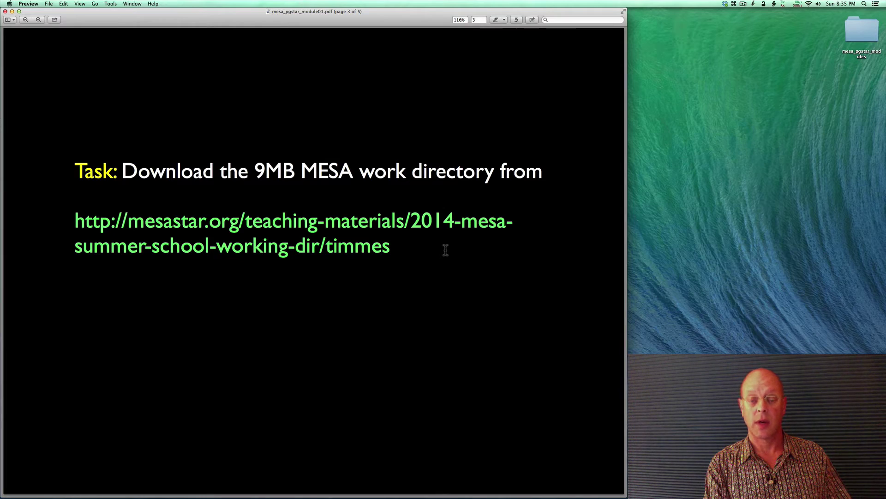
key(ctrl+Right)
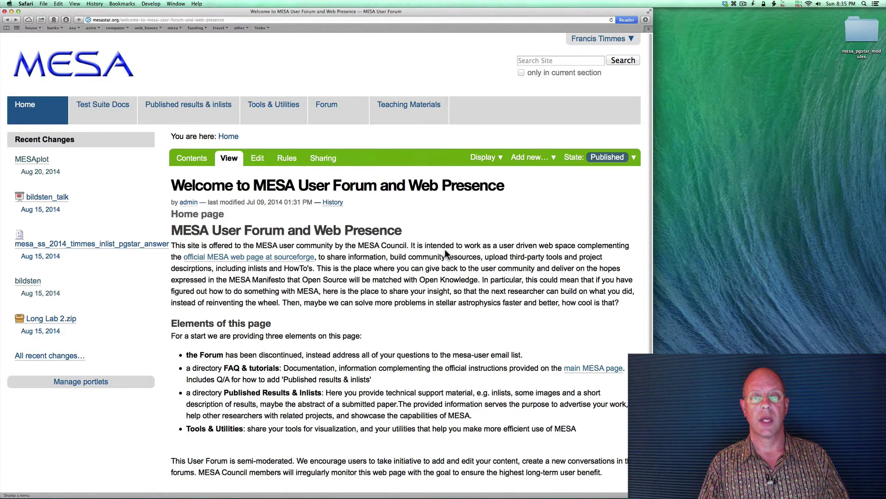
Step: Go through Teaching Materials, 2014 MESA Summer School working dir and timmes to download mesa_ss_2014_timmes.zip
click(412, 110)
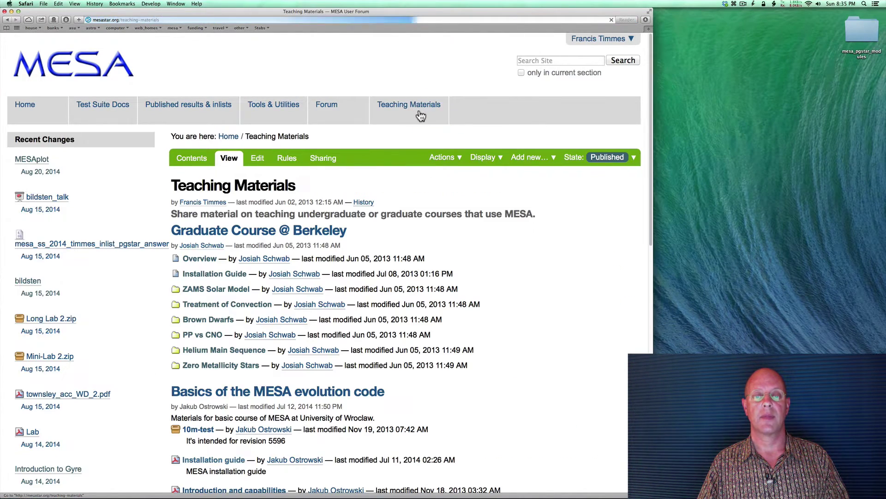
drag(650, 80, 622, 335)
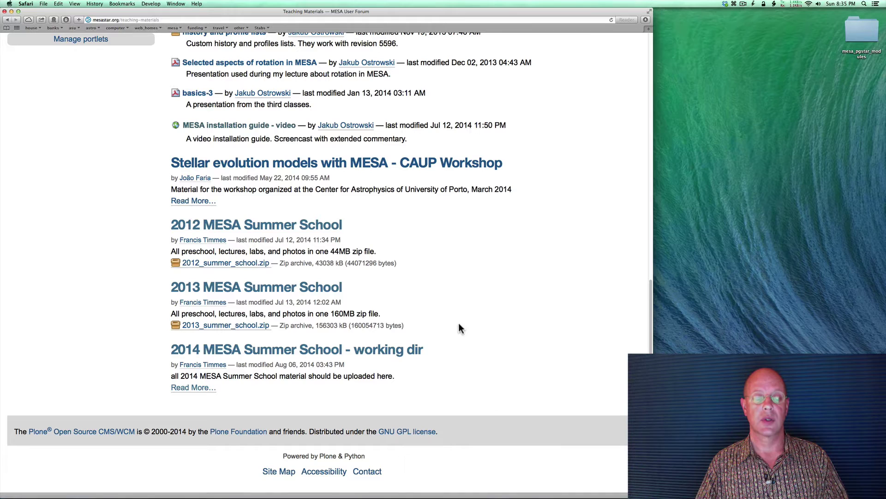
click(331, 353)
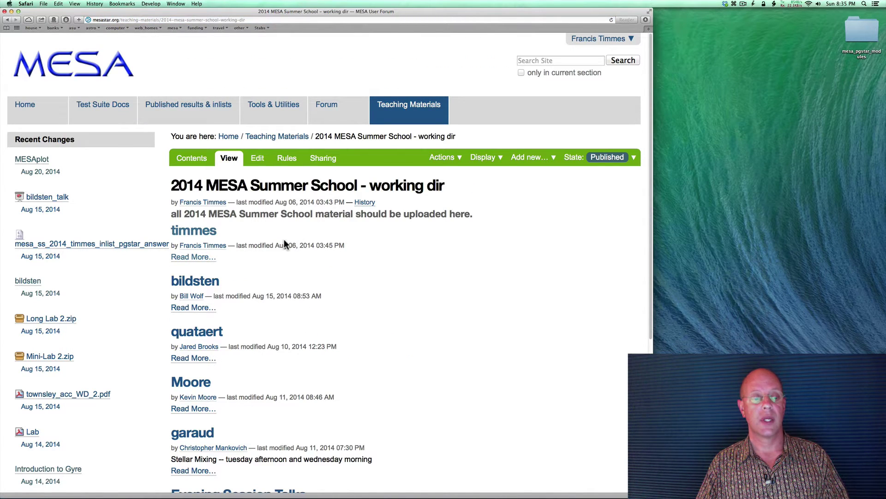
click(209, 234)
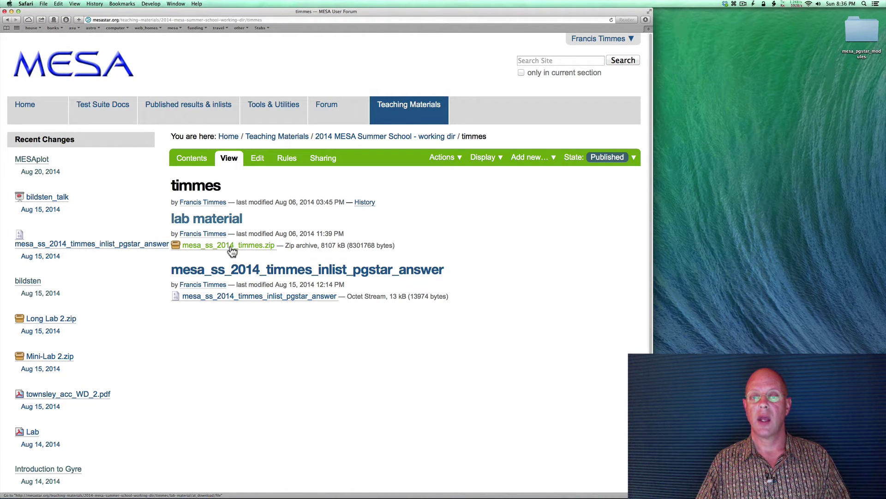
click(231, 251)
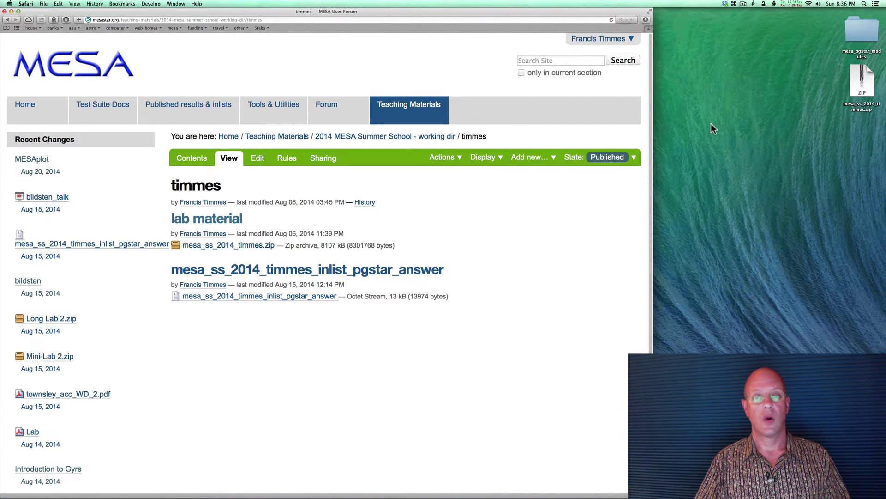
Step: Unzip mesa_ss_2014_timmes.zip on the desktop into a mesa_ss_2014_timmes folder
click(861, 84)
double_click(861, 84)
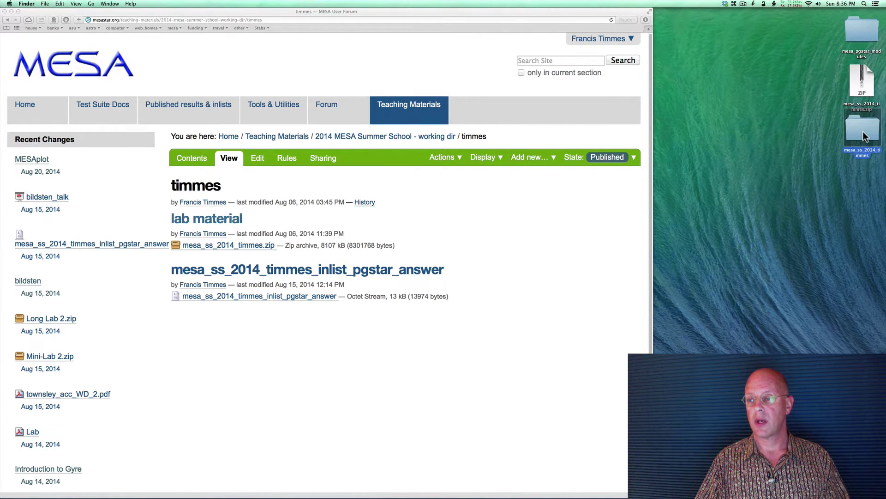
click(819, 124)
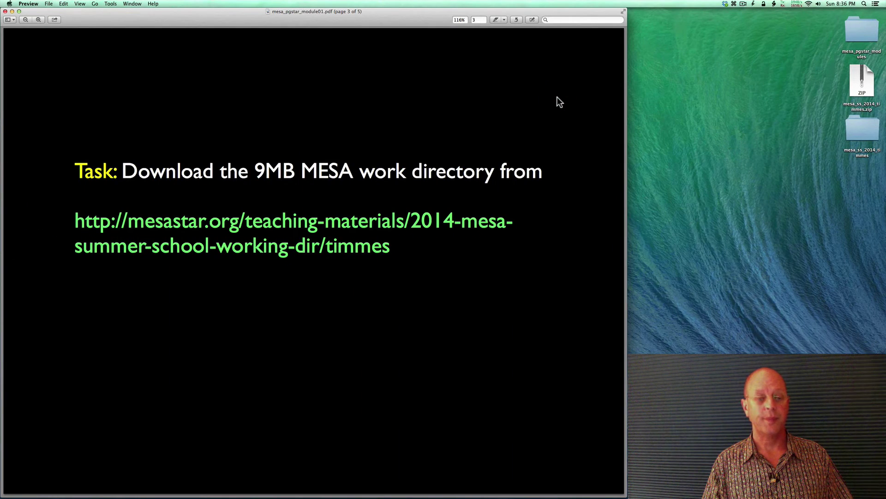
Step: Advance to the slide with the unzip, cd and ./mk task, then switch to Terminal
key(Down)
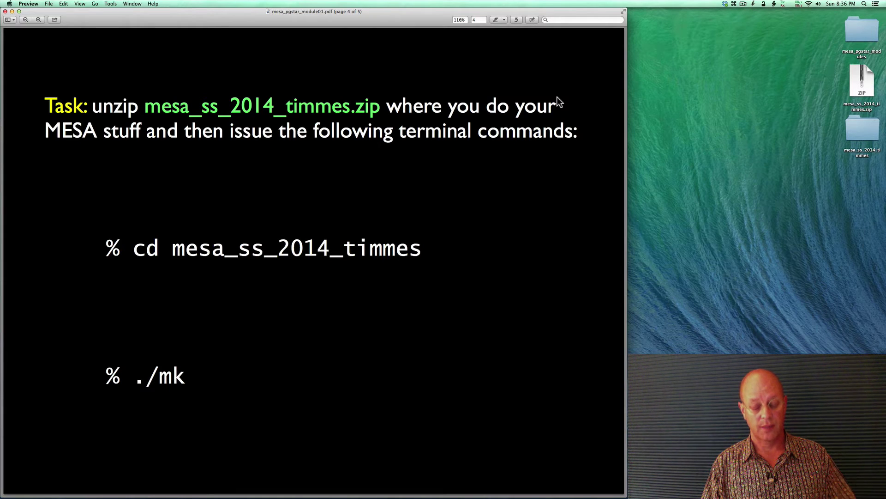
key(super+Tab)
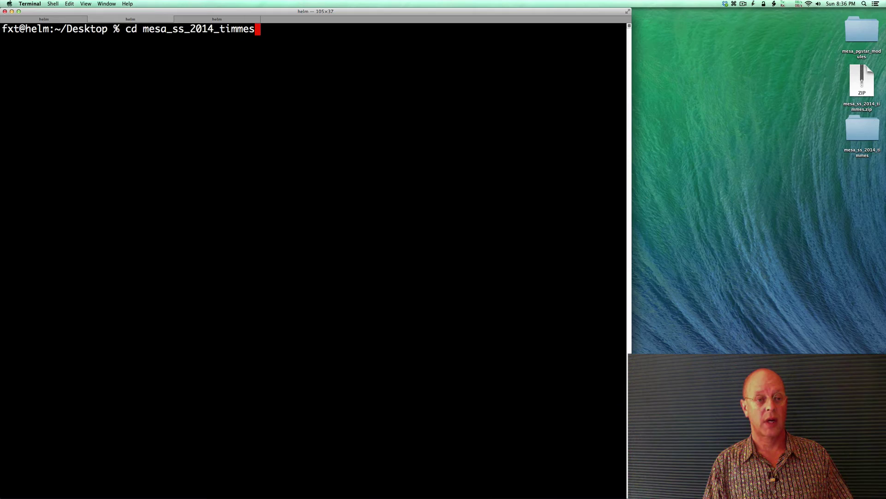
Step: Enter the mesa_ss_2014_timmes directory and compile the work directory with ./mk
key(Return)
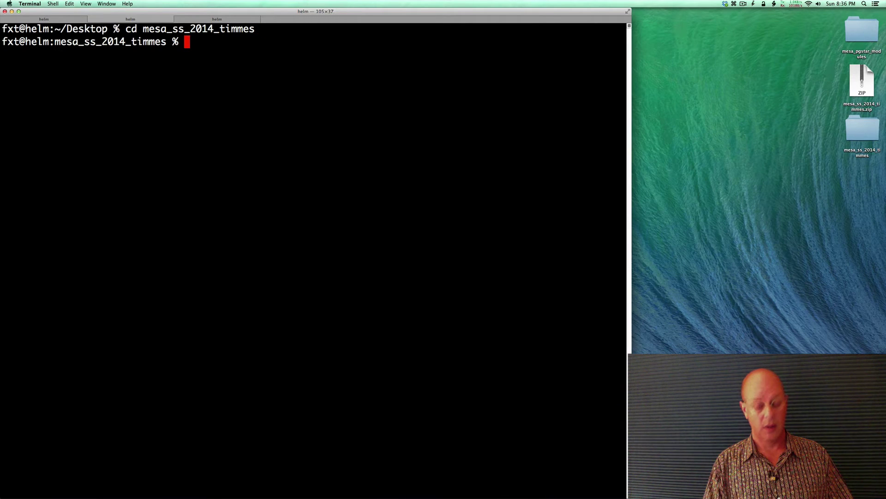
text(./mk)
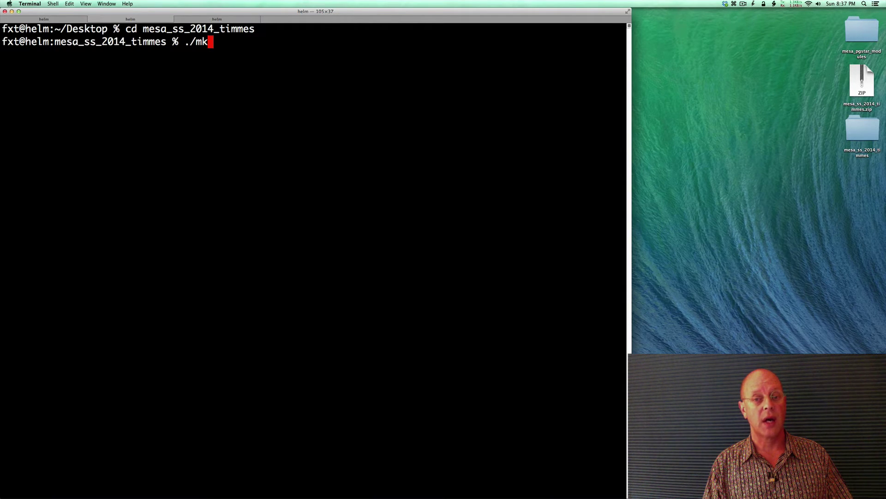
key(Return)
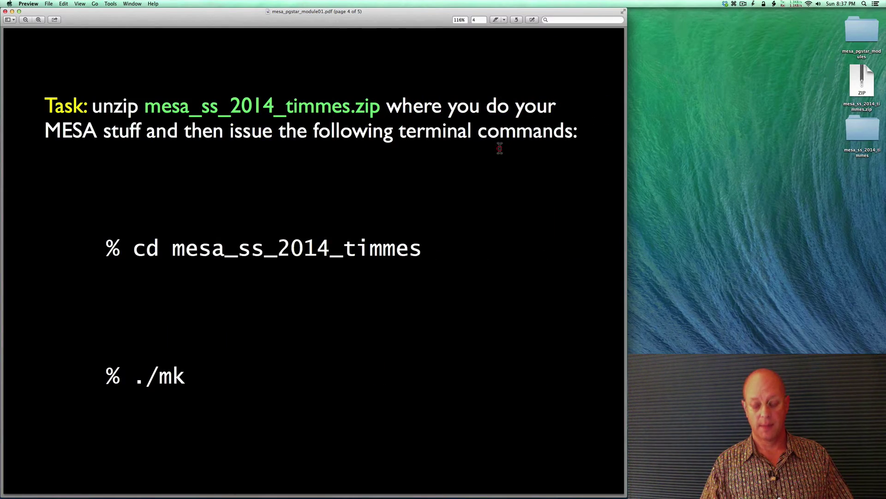
Step: Advance to the slide listing the 9.5 M model files
key(Down)
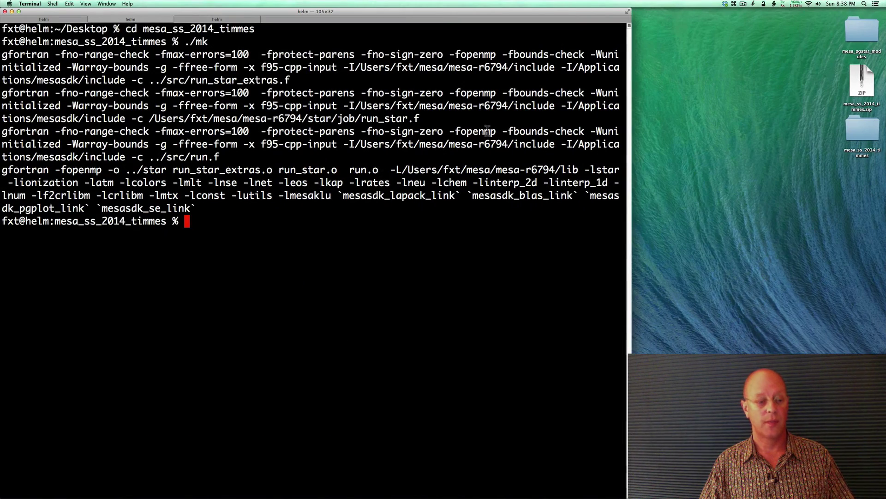
Step: List the work directory and copy the file name 9p5m_0p002_cignition.mod
text(ls)
key(Return)
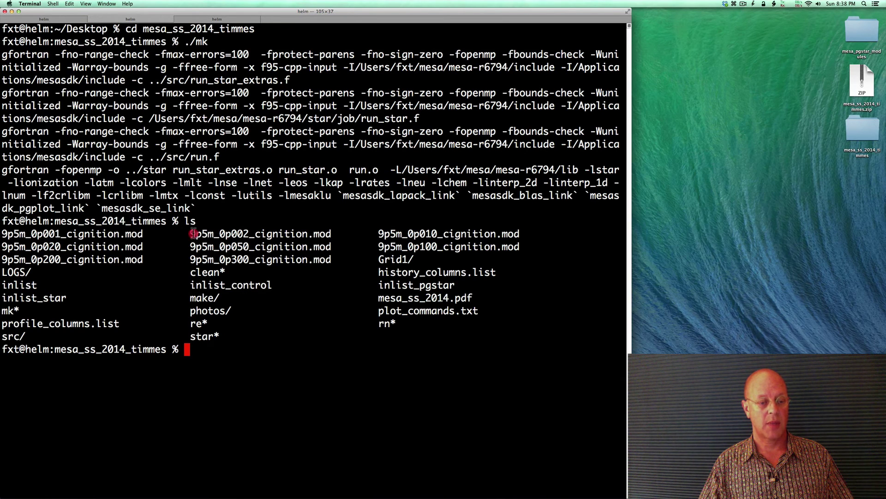
drag(190, 234, 333, 234)
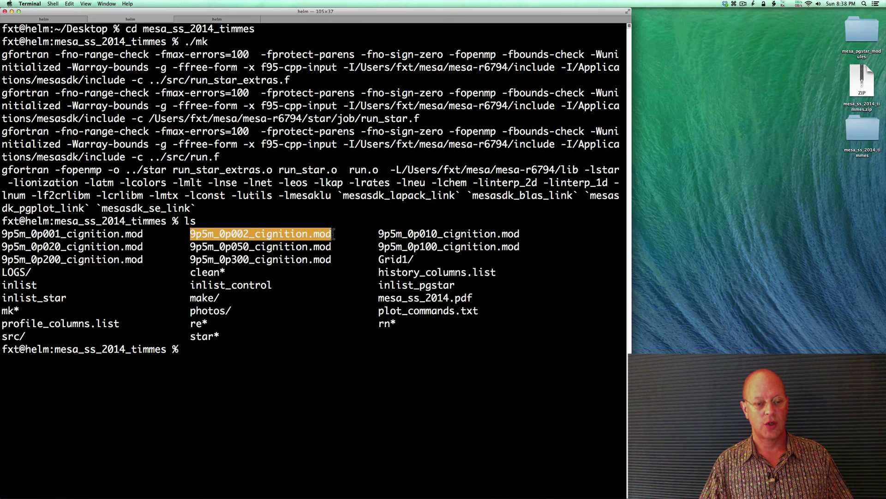
key(super+c)
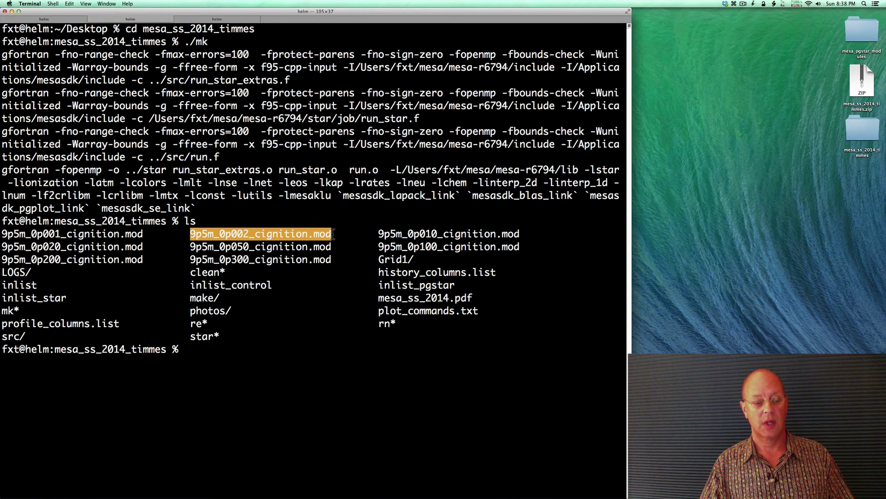
Step: Enter the emacs inlist_star command at the prompt, fixing typos along the way
text(emacs )
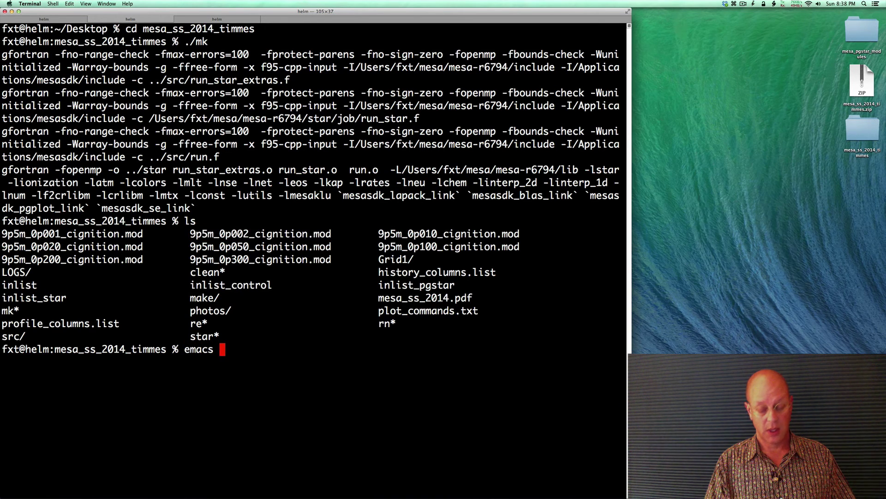
text(-n)
key(BackSpace)
key(BackSpace)
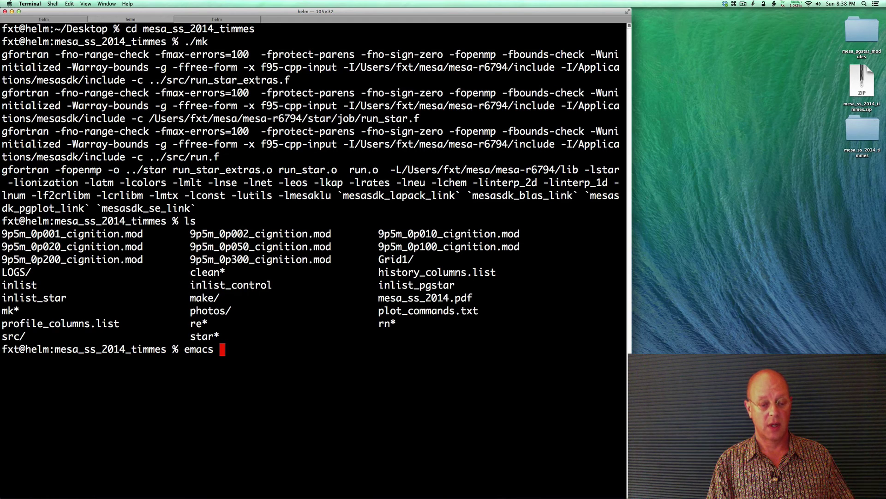
text(inlist)
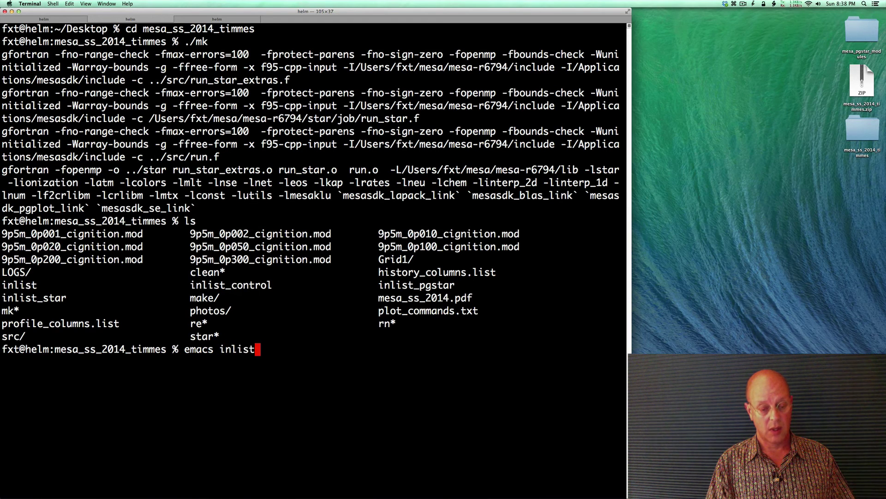
text(_str)
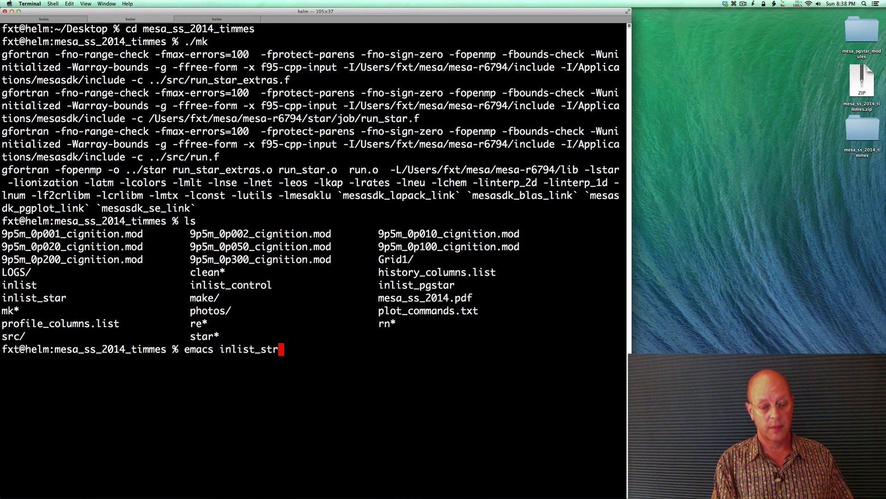
key(BackSpace)
Step: Open inlist_star in Emacs, replace ZZZ.mod with '9p5m_0p002_cignition.mod', save, and suspend Emacs
text(ar)
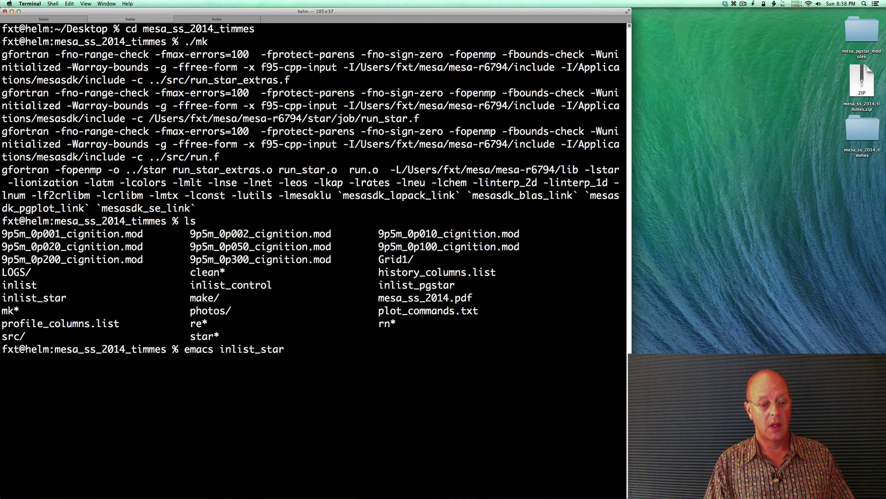
key(Return)
key(Down)
key(Down)
key(Down)
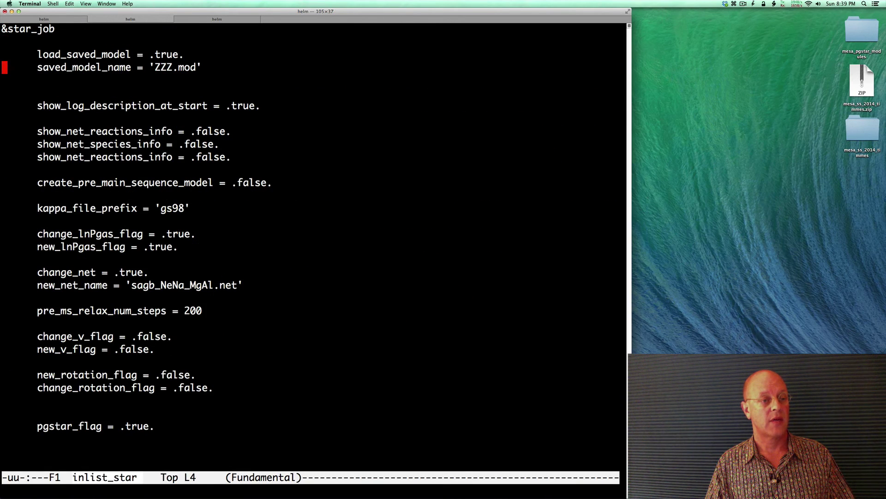
key(End)
key(Left)
key(BackSpace)
key(BackSpace)
key(BackSpace)
key(BackSpace)
key(BackSpace)
key(BackSpace)
key(BackSpace)
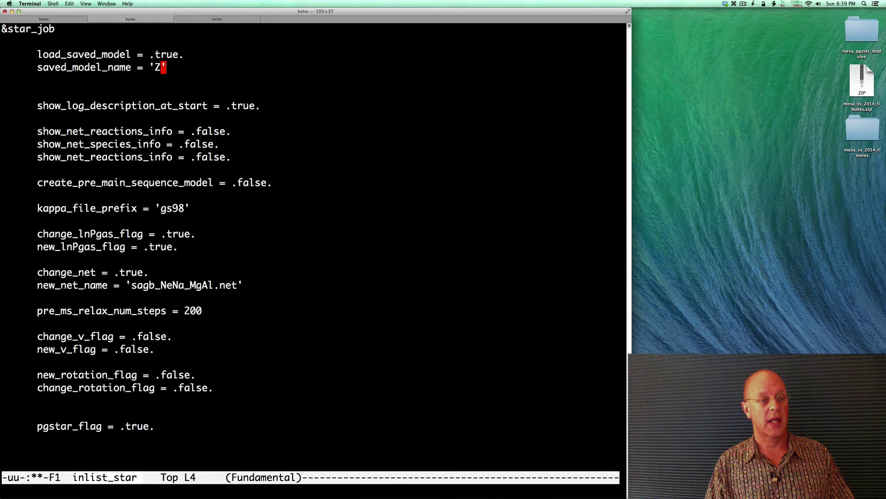
key(super+v)
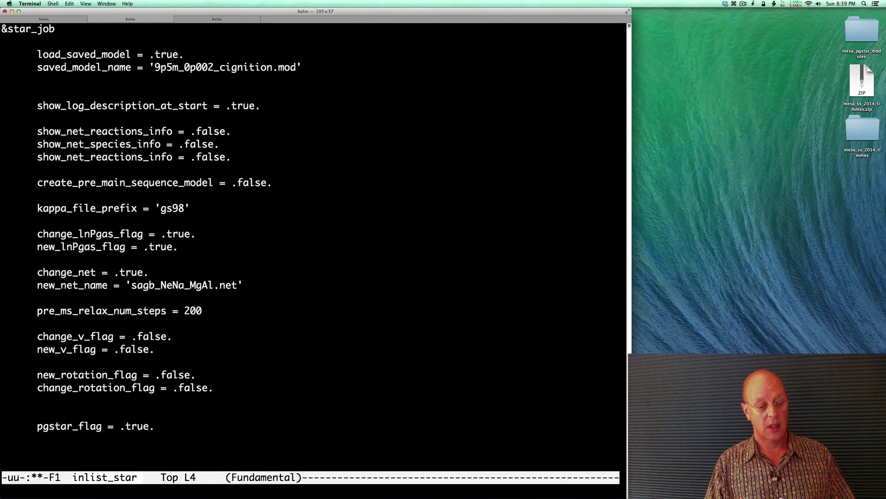
key(ctrl+x)
key(ctrl+s)
key(ctrl+z)
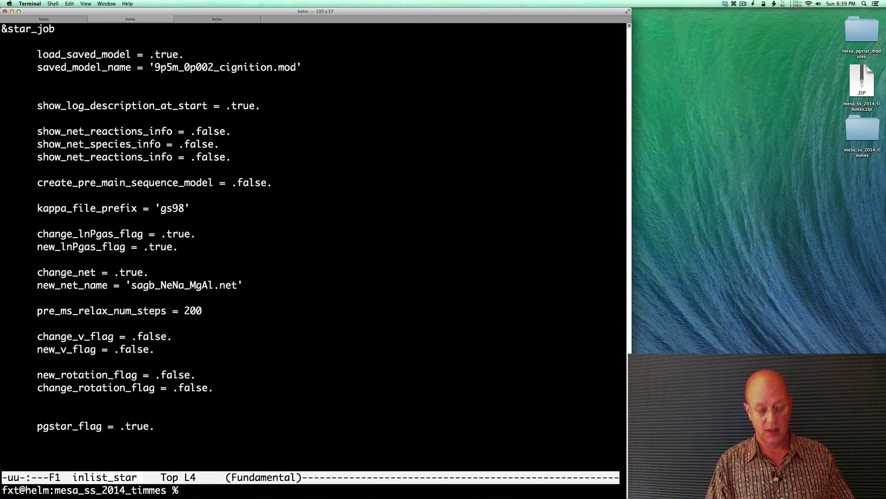
Step: Run ls to confirm the inlist_star~ backup left by the Emacs save
text(ls)
key(Return)
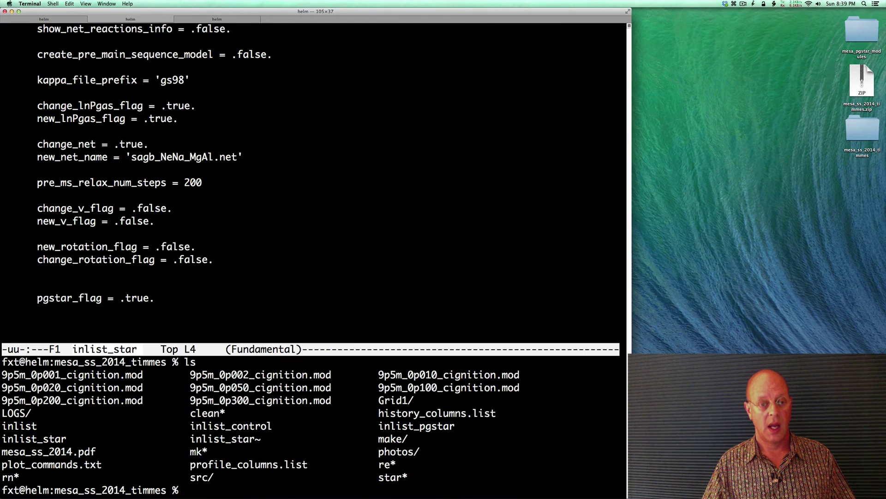